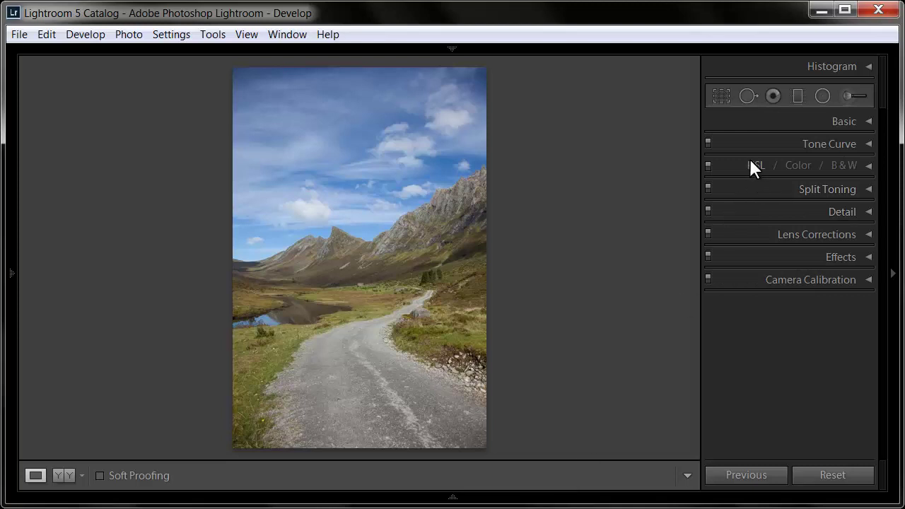
Show HSL Saturation, try Blue saturation at -100, then reset Blue back to 0.
click(868, 166)
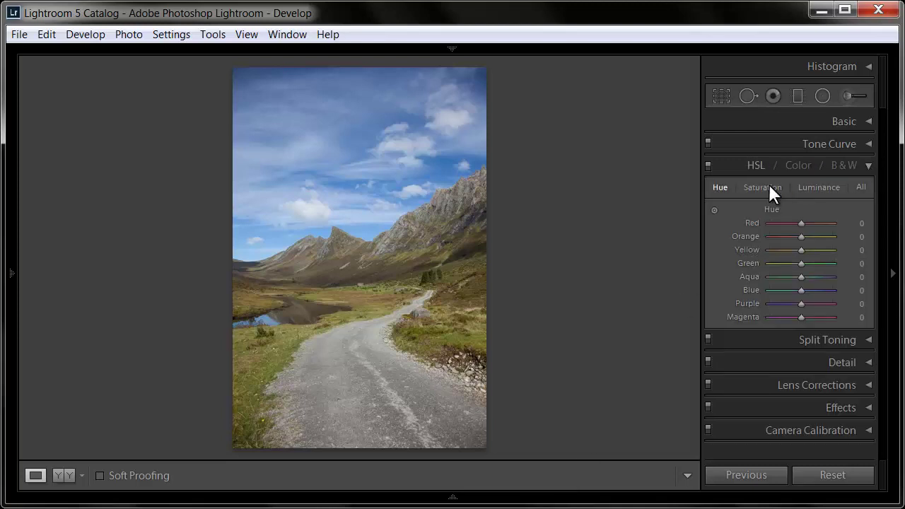
click(720, 186)
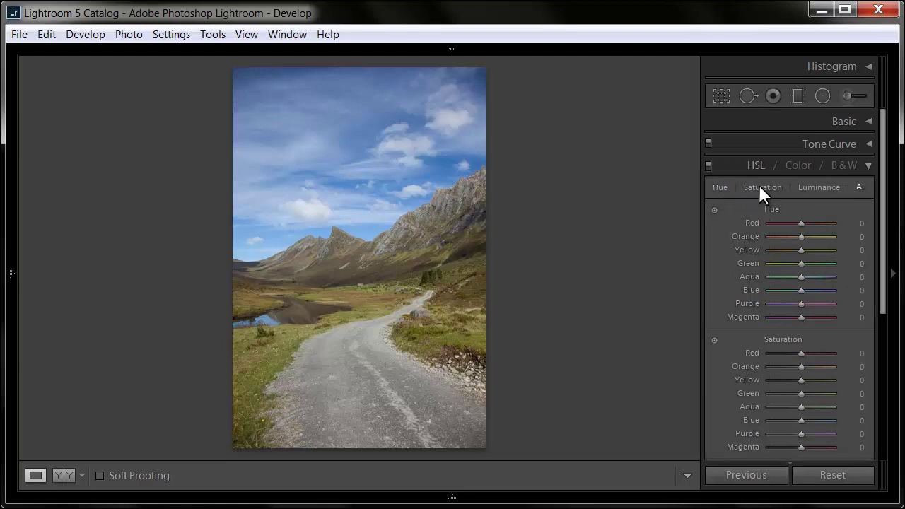
click(759, 185)
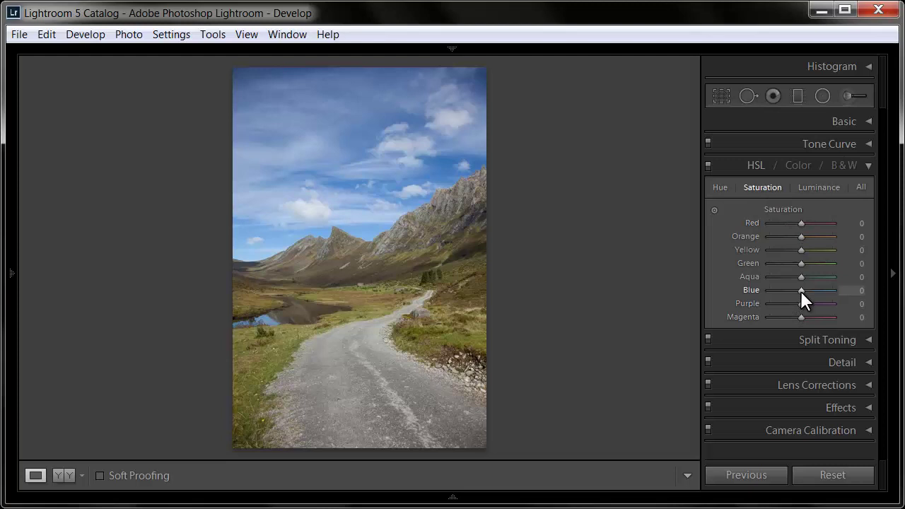
mouse_move(799, 290)
mouse_down()
mouse_move(855, 290)
mouse_move(720, 290)
mouse_up()
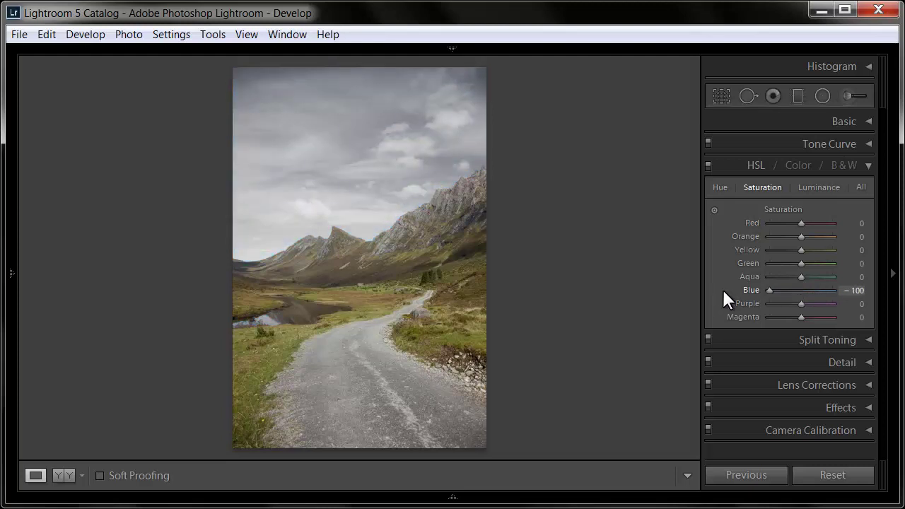
double_click(768, 290)
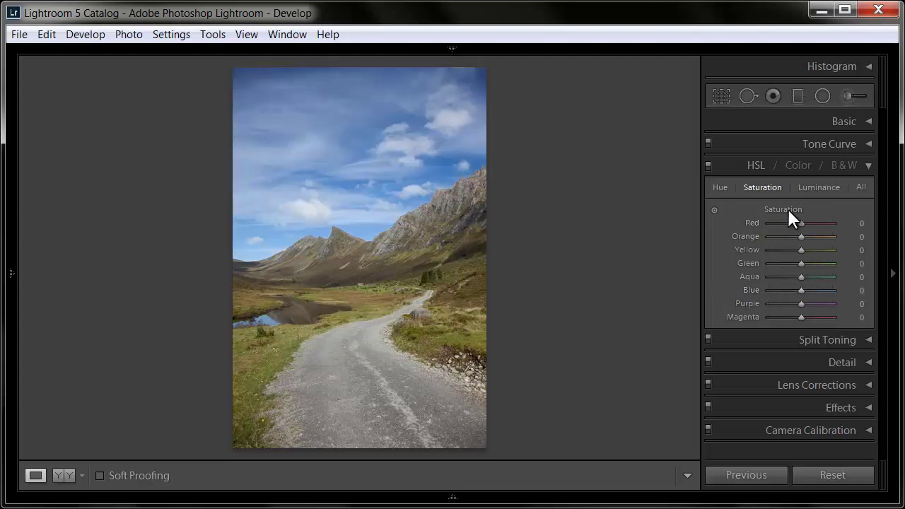
On the Hue view, swing Blue hue both ways and reset it; push Red hue to -100 and back.
click(723, 187)
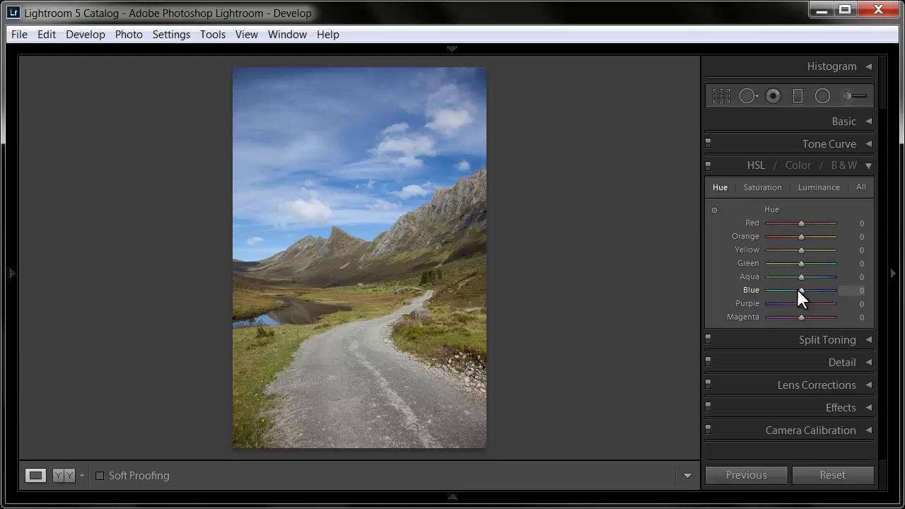
drag(802, 290, 865, 290)
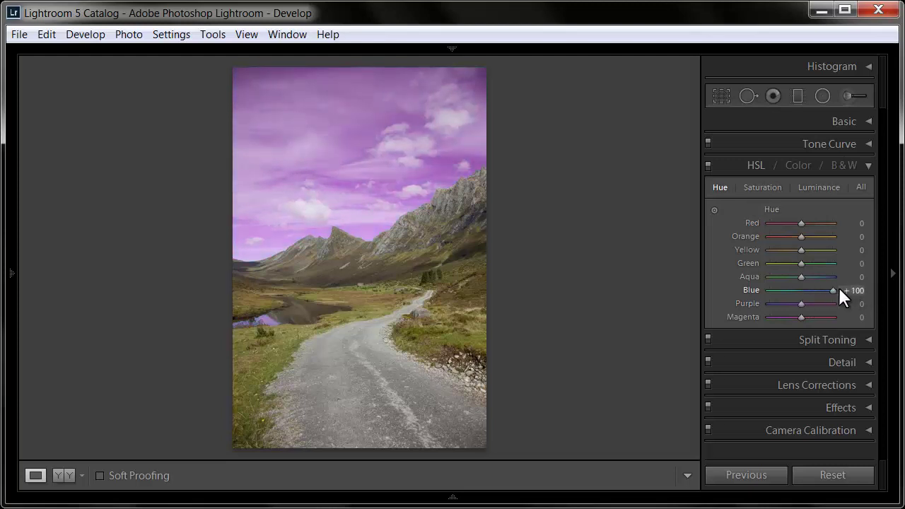
drag(833, 290, 741, 291)
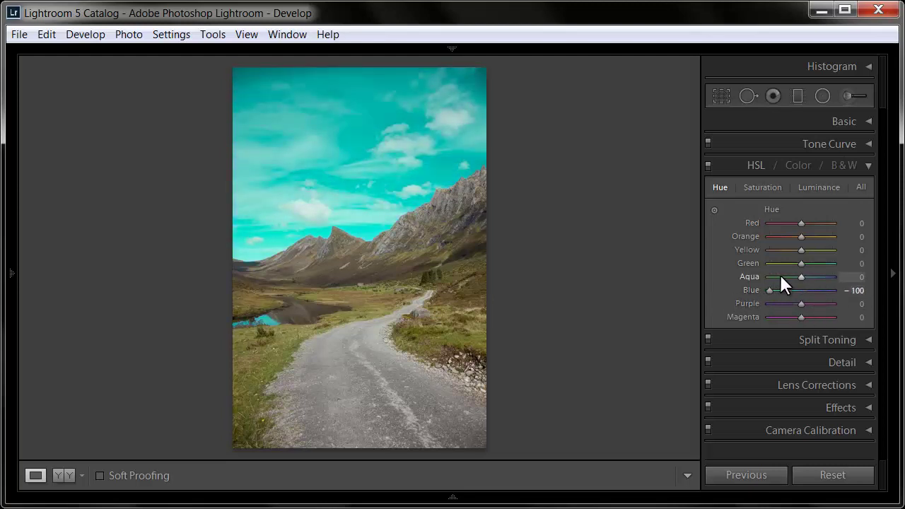
double_click(769, 290)
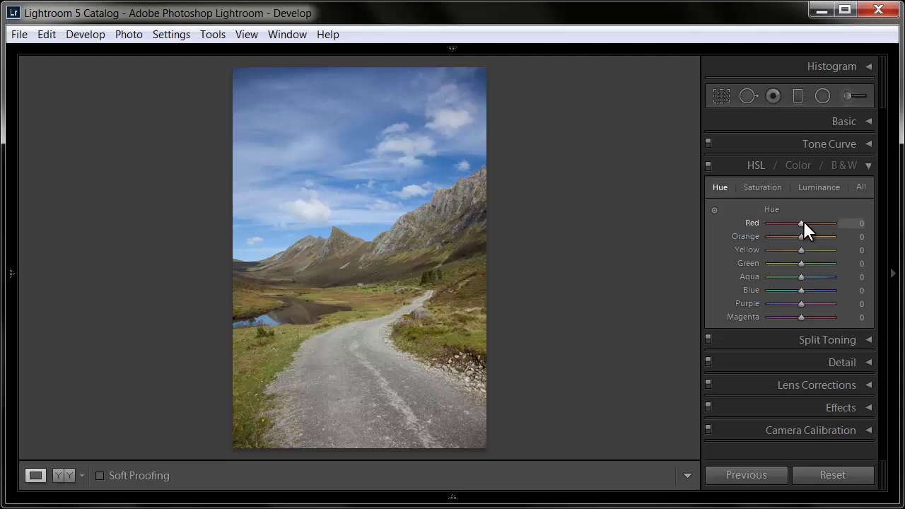
drag(801, 222, 767, 222)
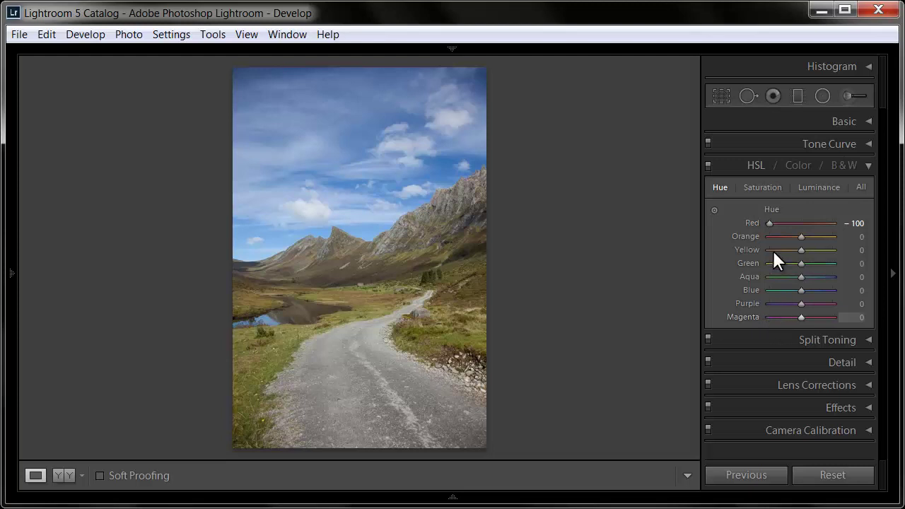
drag(769, 224, 793, 226)
Set saturation to Red +36, Orange +56, Yellow +29 and Green +27.
click(751, 187)
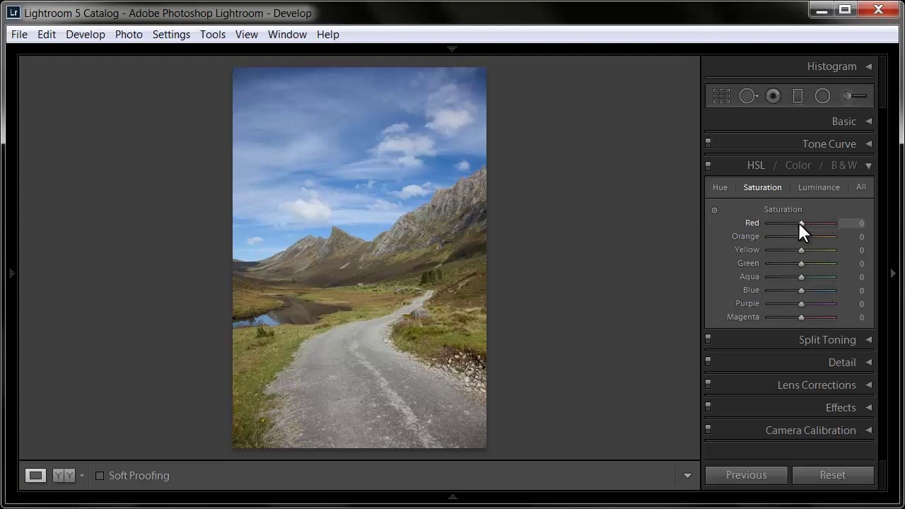
drag(790, 223, 837, 227)
mouse_move(770, 223)
mouse_down()
mouse_move(812, 223)
mouse_move(828, 238)
mouse_move(740, 238)
mouse_up()
mouse_move(798, 240)
mouse_down()
mouse_move(828, 237)
mouse_move(771, 249)
mouse_move(829, 249)
mouse_move(809, 251)
mouse_up()
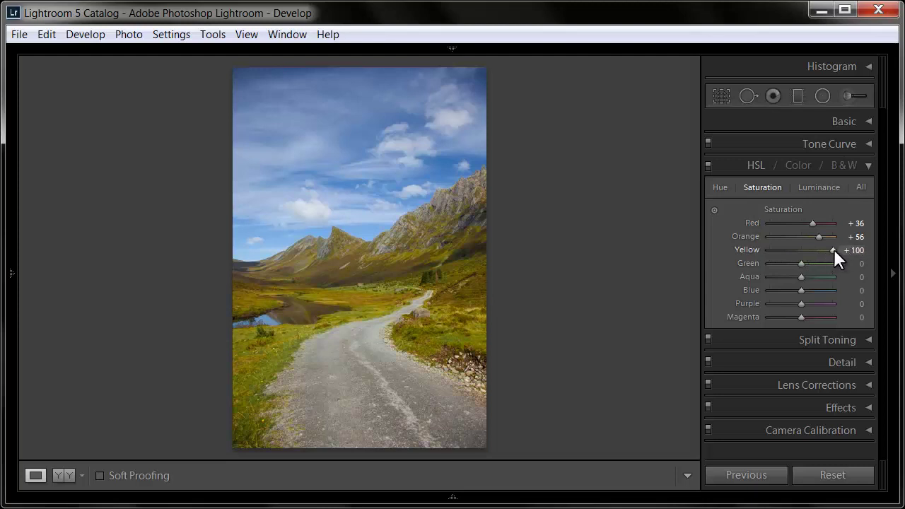
mouse_move(834, 249)
mouse_down()
mouse_move(803, 256)
mouse_move(805, 248)
mouse_move(822, 251)
mouse_move(811, 251)
mouse_up()
drag(800, 262, 847, 264)
mouse_move(761, 264)
mouse_down()
mouse_move(854, 263)
mouse_move(799, 264)
mouse_move(828, 278)
mouse_move(691, 277)
mouse_move(856, 275)
mouse_move(677, 277)
mouse_move(855, 276)
mouse_move(817, 270)
mouse_move(807, 289)
mouse_move(814, 289)
mouse_move(682, 275)
mouse_move(801, 277)
mouse_move(848, 289)
mouse_move(781, 302)
mouse_move(822, 303)
mouse_move(797, 302)
mouse_move(810, 299)
mouse_move(821, 315)
mouse_move(807, 312)
mouse_up()
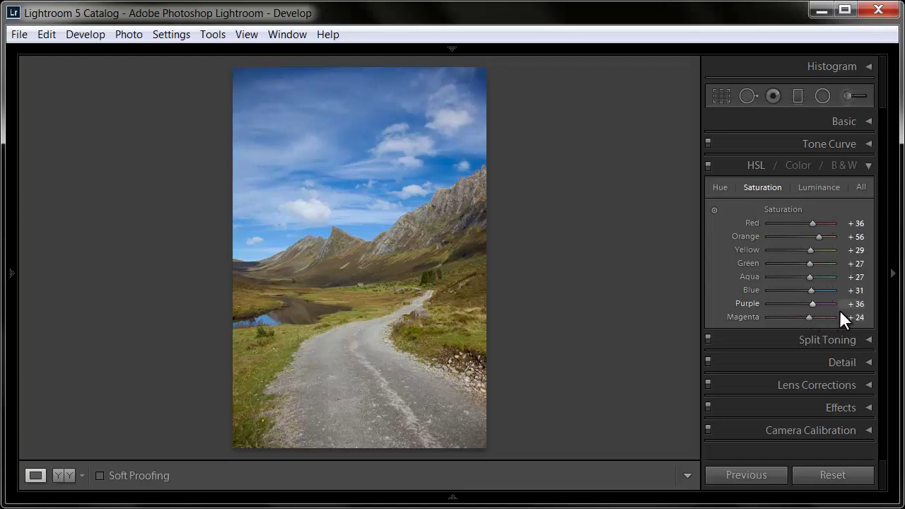
Compare the saturation-boosted photo against its unedited before view.
key(alt)
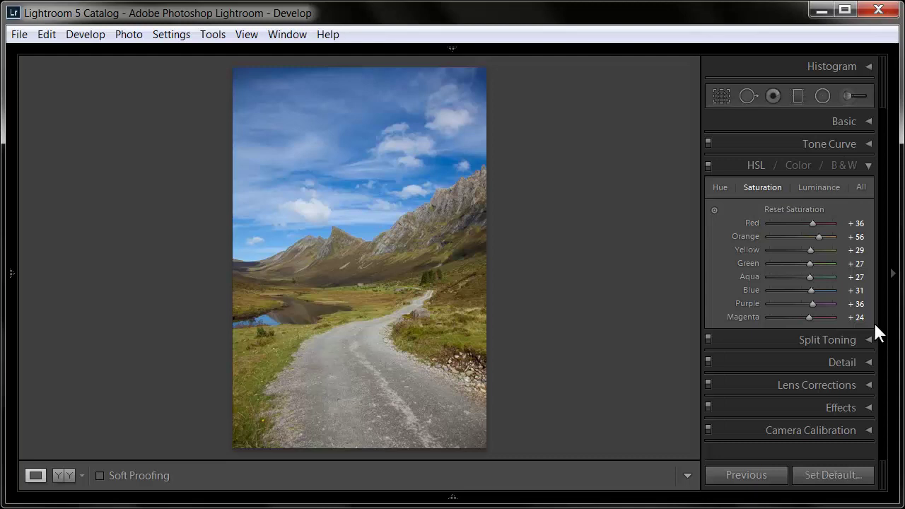
key(alt)
key(backslash)
key(backslash)
key(backslash)
key(backslash)
key(backslash)
key(backslash)
key(alt)
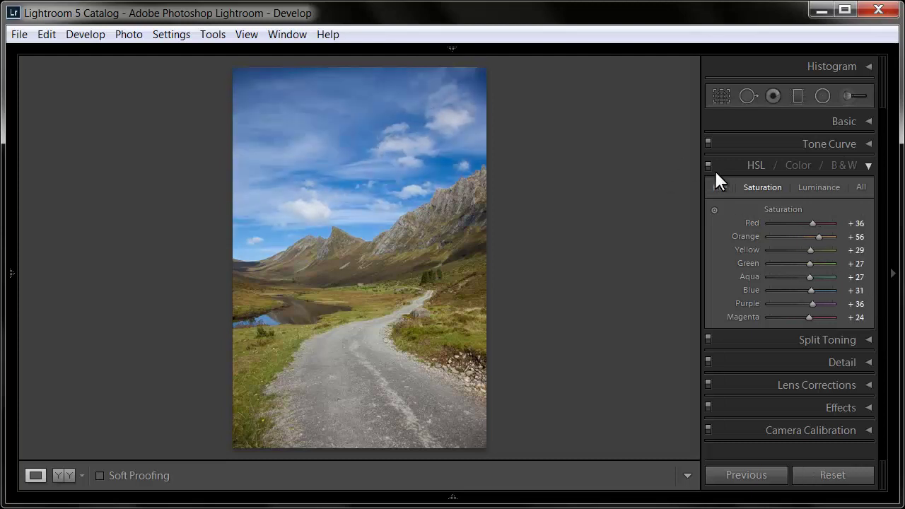
Set hues to Blue +11, Red +2, Orange -11 and Yellow +13.
click(719, 187)
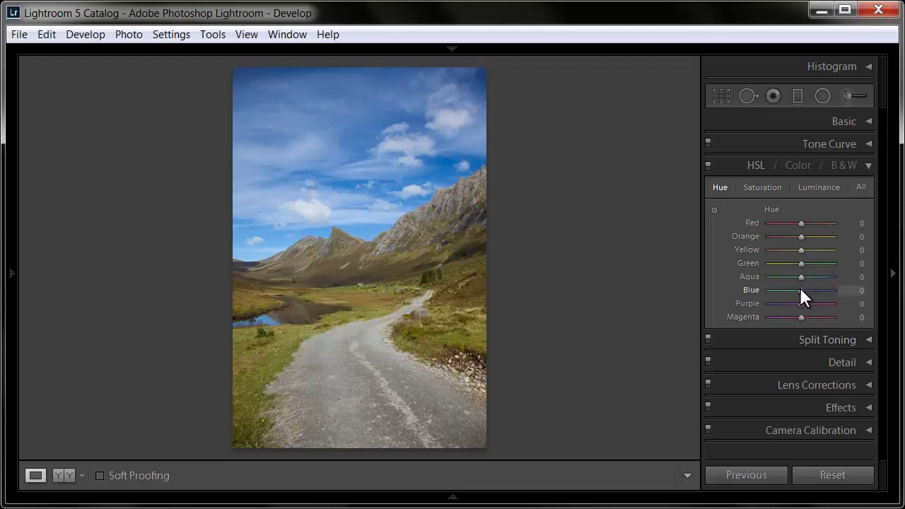
drag(798, 289, 801, 293)
drag(801, 290, 804, 291)
mouse_move(794, 225)
mouse_down()
mouse_move(798, 241)
mouse_move(776, 237)
mouse_up()
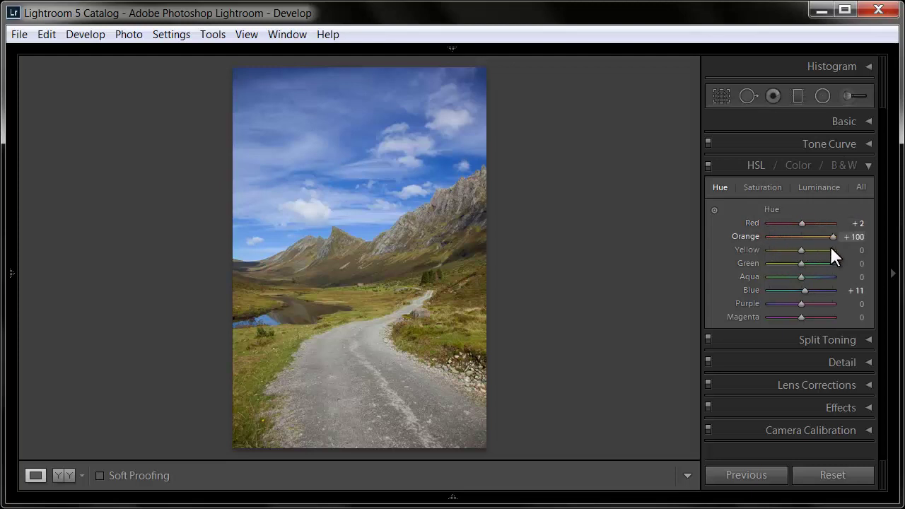
drag(831, 248, 794, 242)
drag(802, 250, 809, 253)
mouse_move(810, 251)
mouse_down()
mouse_move(770, 261)
mouse_move(833, 266)
mouse_move(781, 263)
mouse_move(808, 263)
mouse_move(815, 278)
mouse_move(719, 259)
mouse_move(813, 274)
mouse_move(798, 288)
mouse_move(821, 302)
mouse_move(764, 305)
mouse_move(865, 309)
mouse_move(740, 297)
mouse_move(893, 329)
mouse_move(742, 316)
mouse_move(827, 320)
mouse_move(836, 309)
mouse_move(735, 301)
mouse_move(841, 317)
mouse_up()
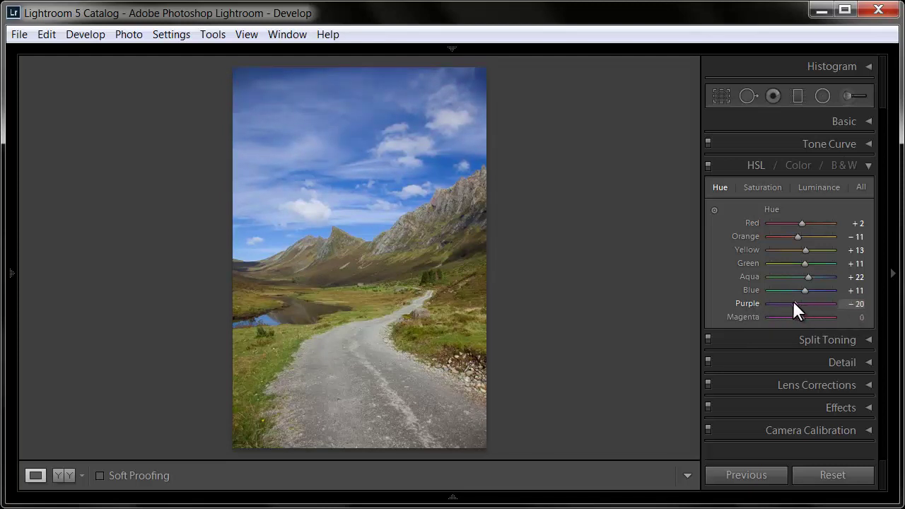
Push Purple hue to -100, resetting it once along the way.
mouse_move(793, 300)
mouse_down()
mouse_move(770, 298)
mouse_move(792, 303)
mouse_up()
double_click(804, 303)
mouse_move(794, 303)
mouse_down()
mouse_move(768, 303)
mouse_move(785, 315)
mouse_up()
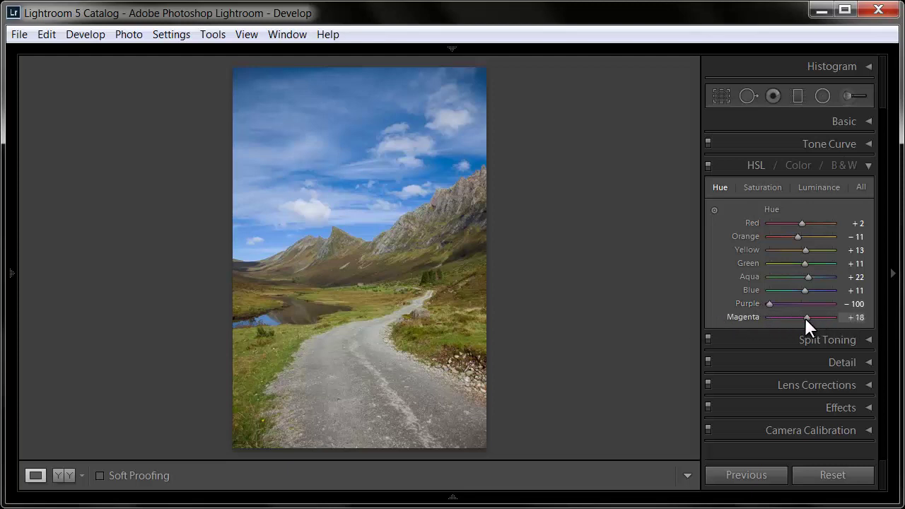
Collapse HSL and turn on Enable Profile Corrections in Lens Corrections.
click(869, 165)
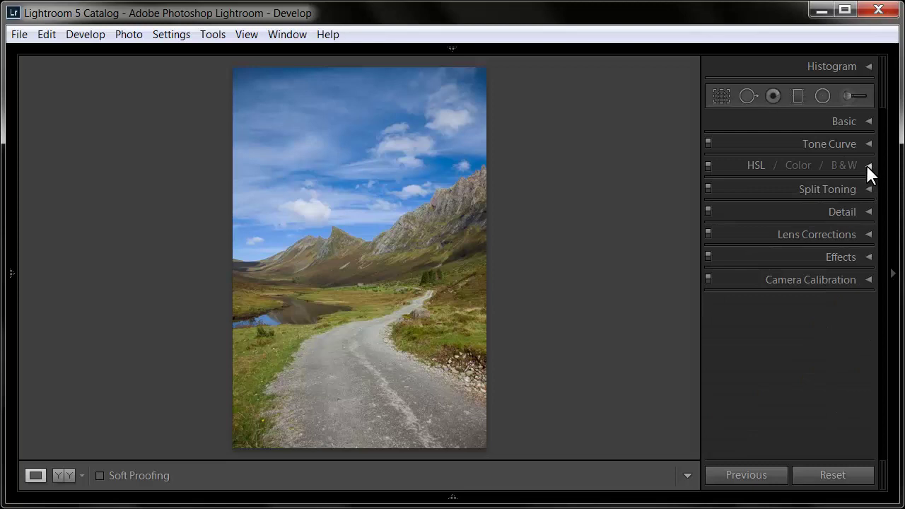
click(866, 234)
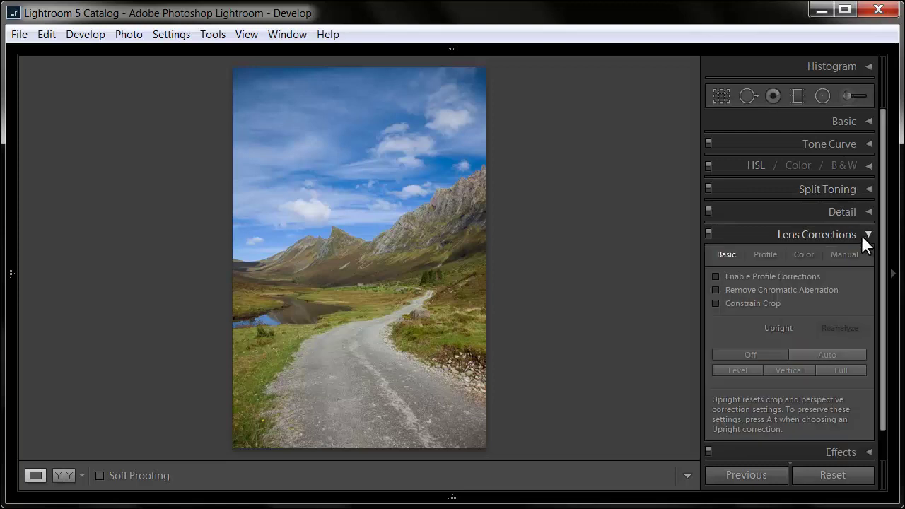
click(714, 276)
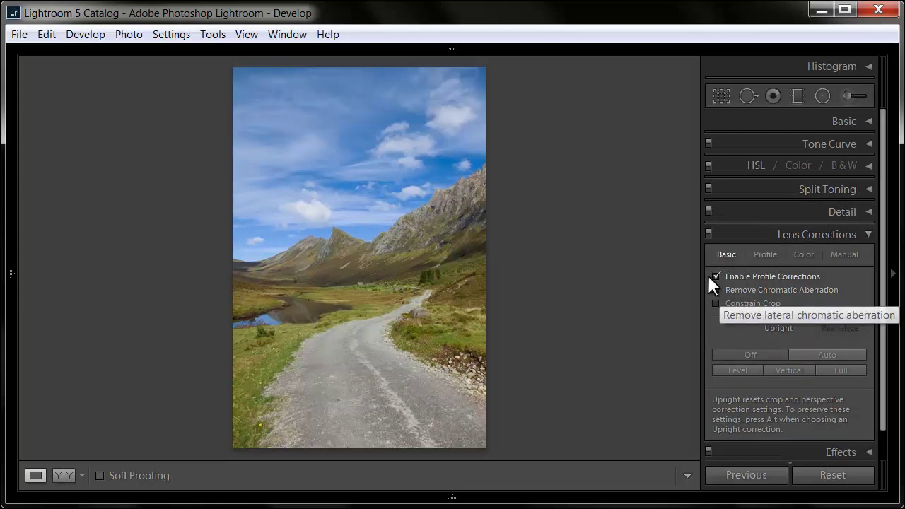
Toggle lens corrections off and on to compare, then collapse the Lens Corrections panel.
click(708, 231)
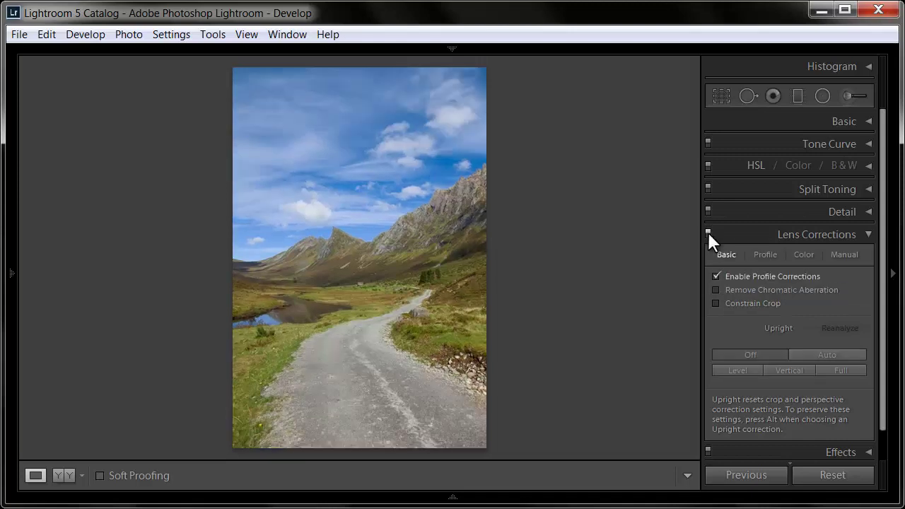
click(708, 232)
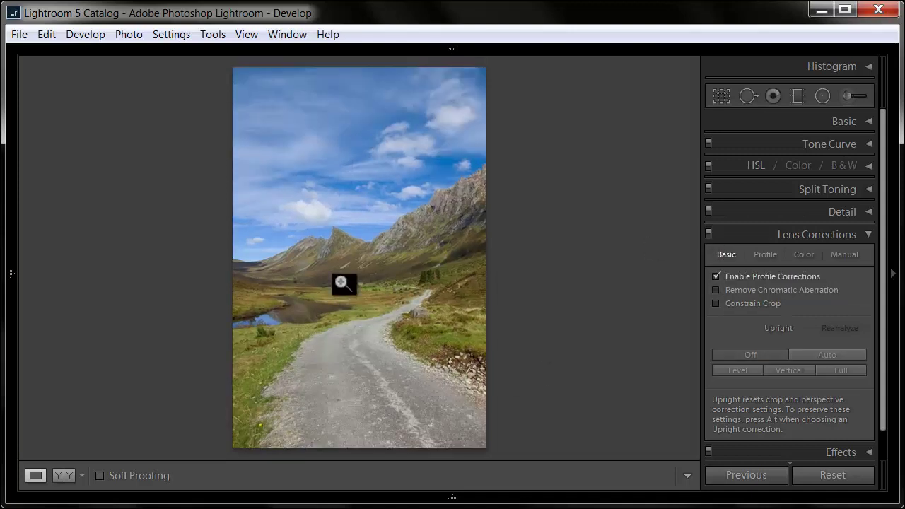
click(708, 232)
click(708, 231)
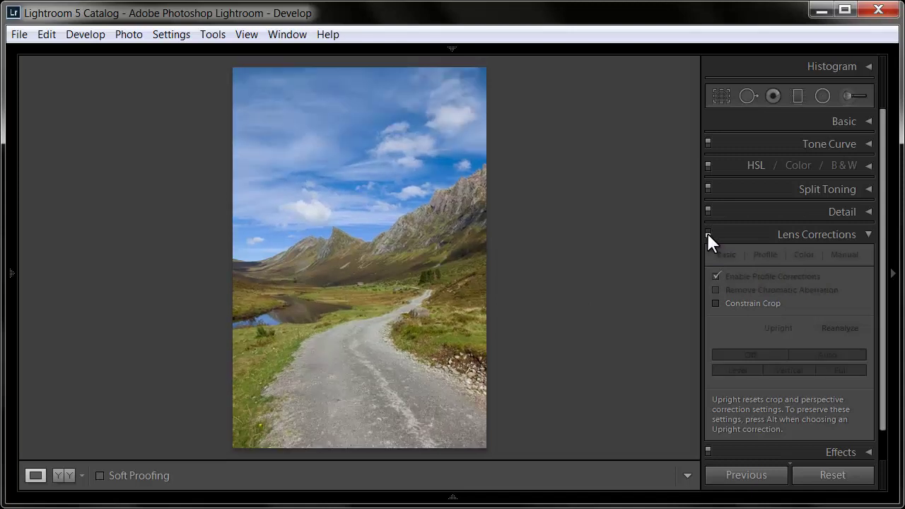
click(708, 231)
click(708, 231)
click(863, 233)
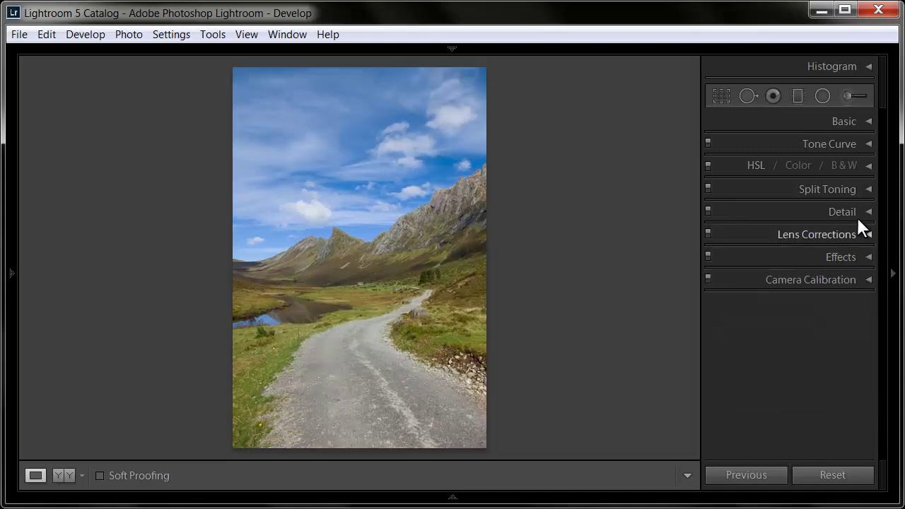
key(alt)
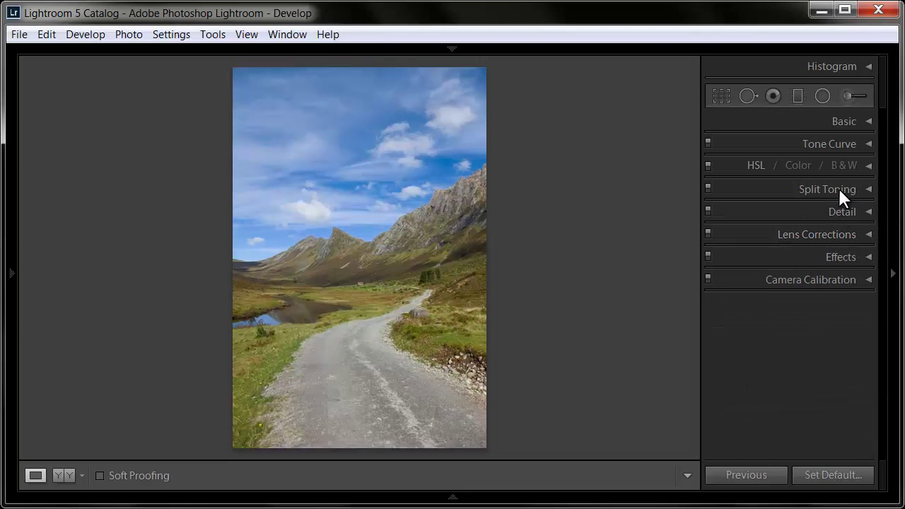
click(708, 166)
click(708, 165)
click(708, 165)
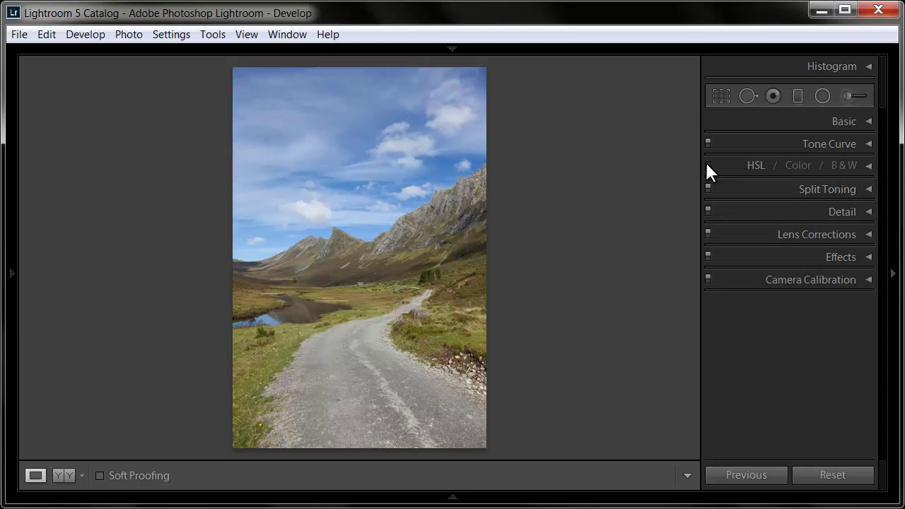
click(708, 166)
click(708, 166)
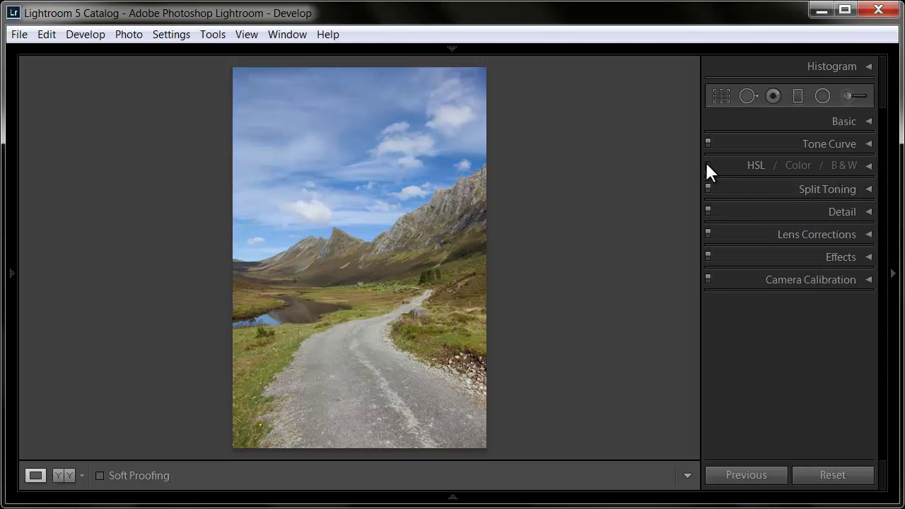